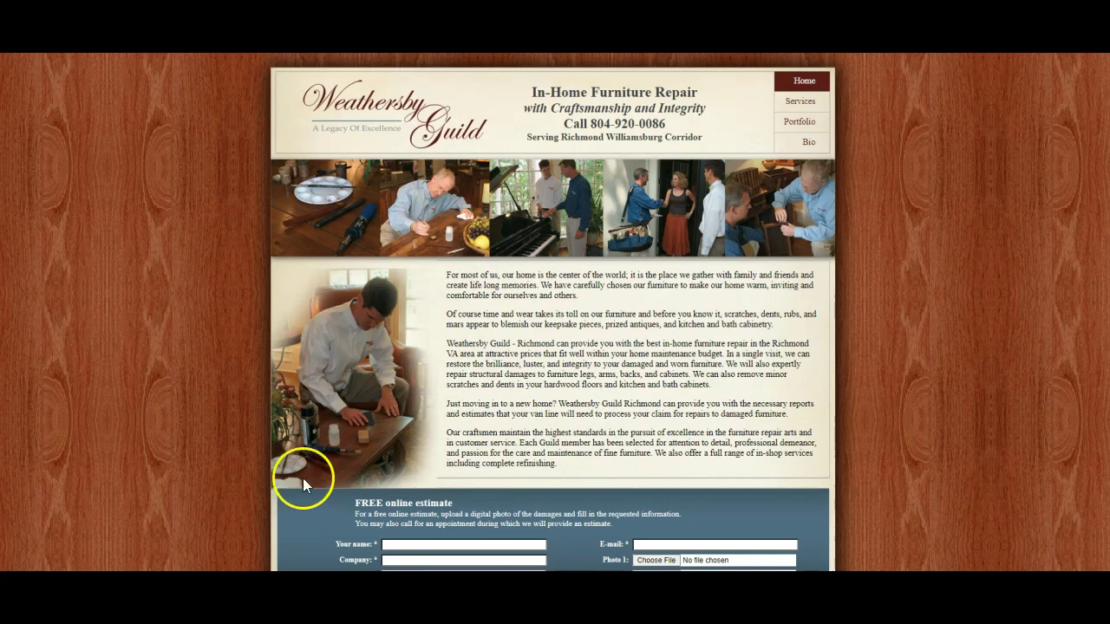
Scroll up and down through the Weathersby Guild site page.
scroll(529, 261, down, 2)
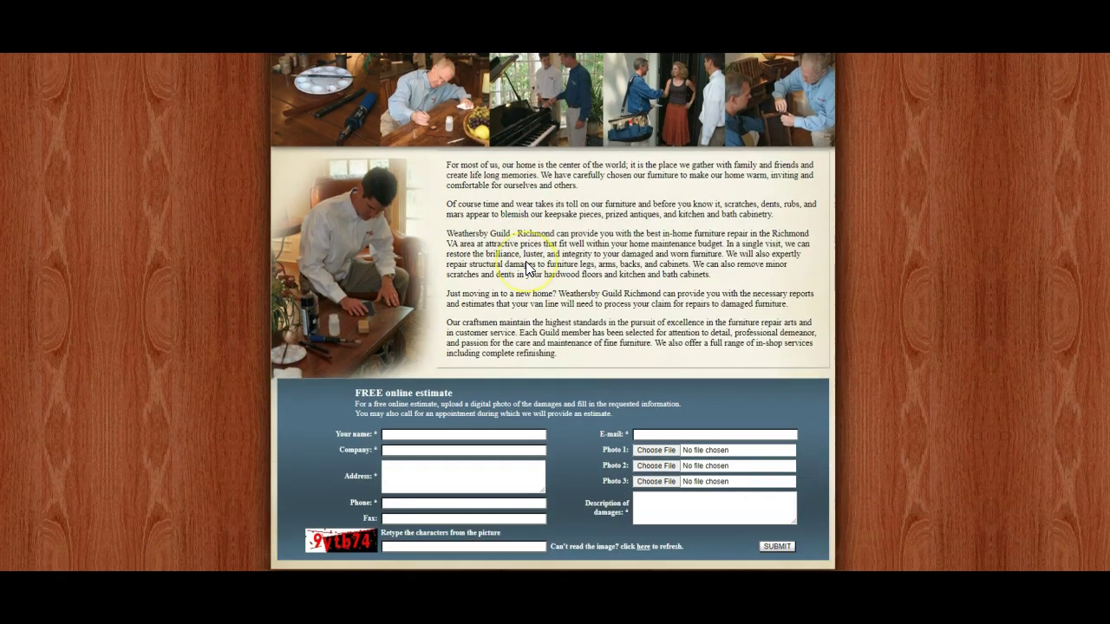
scroll(593, 369, up, 2)
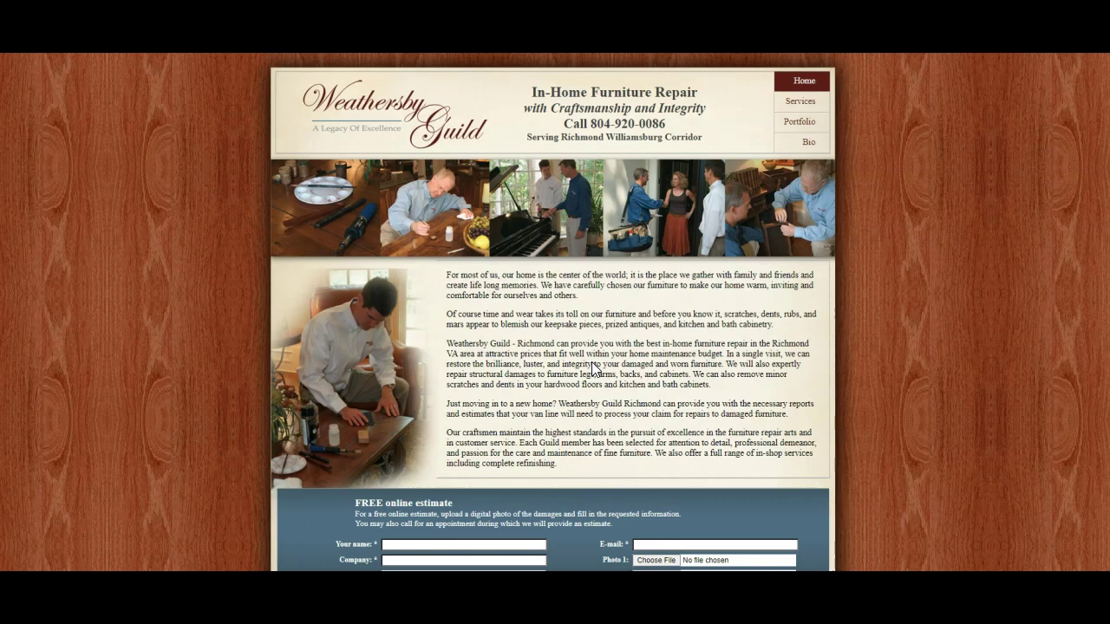
scroll(572, 377, down, 2)
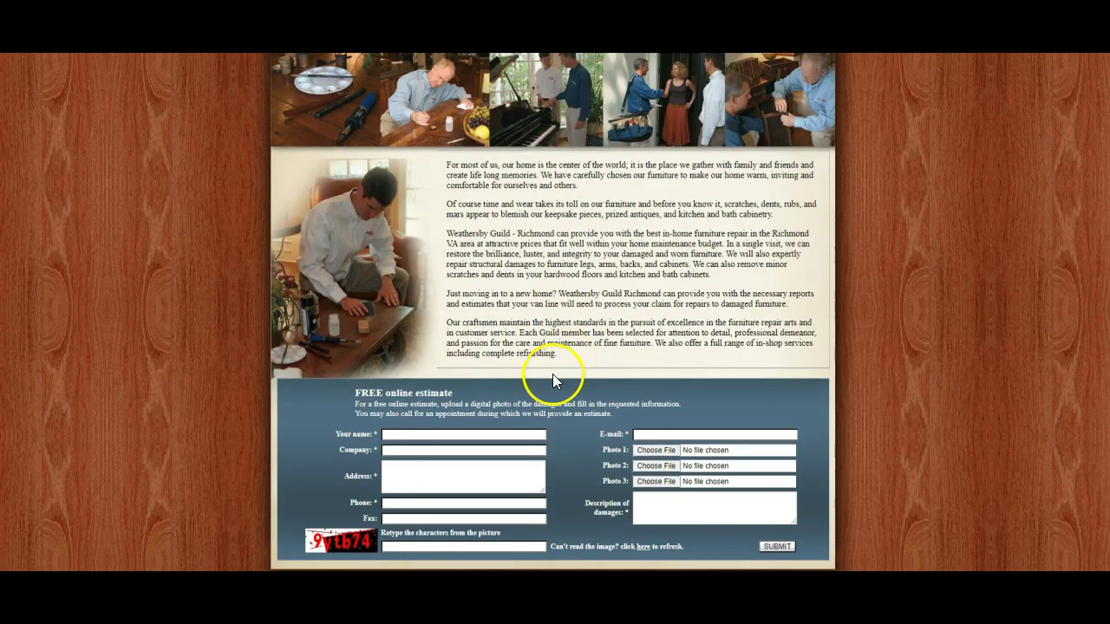
scroll(552, 379, up, 2)
click(566, 362)
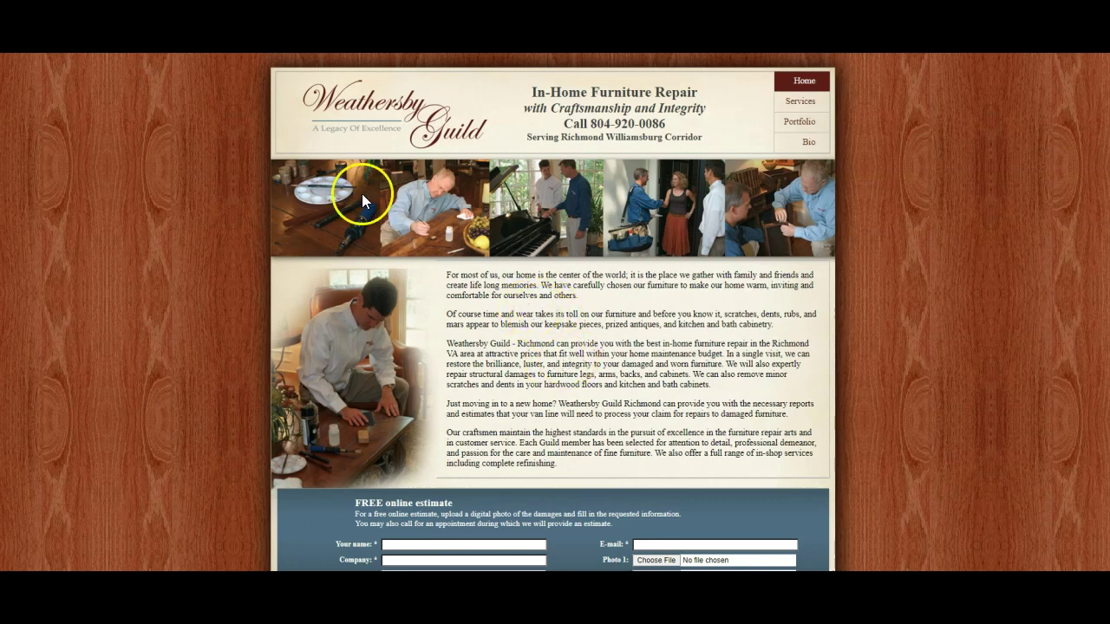
Back in Google, highlight the query 'furniture repair richmond va' and the three local map listings.
key(alt+Left)
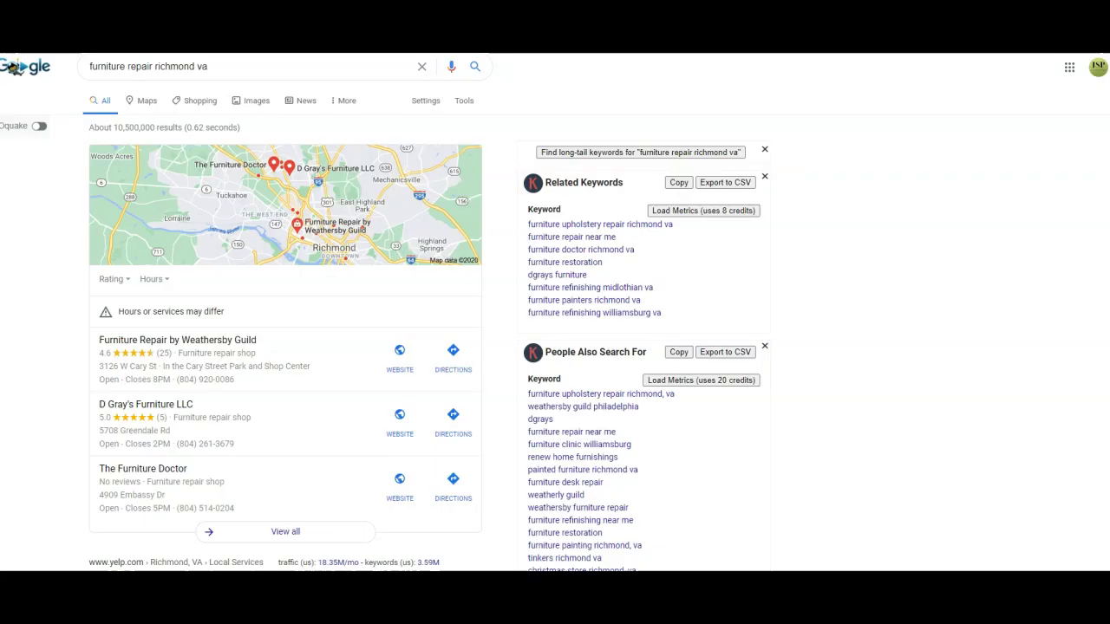
click(226, 66)
drag(226, 66, 58, 64)
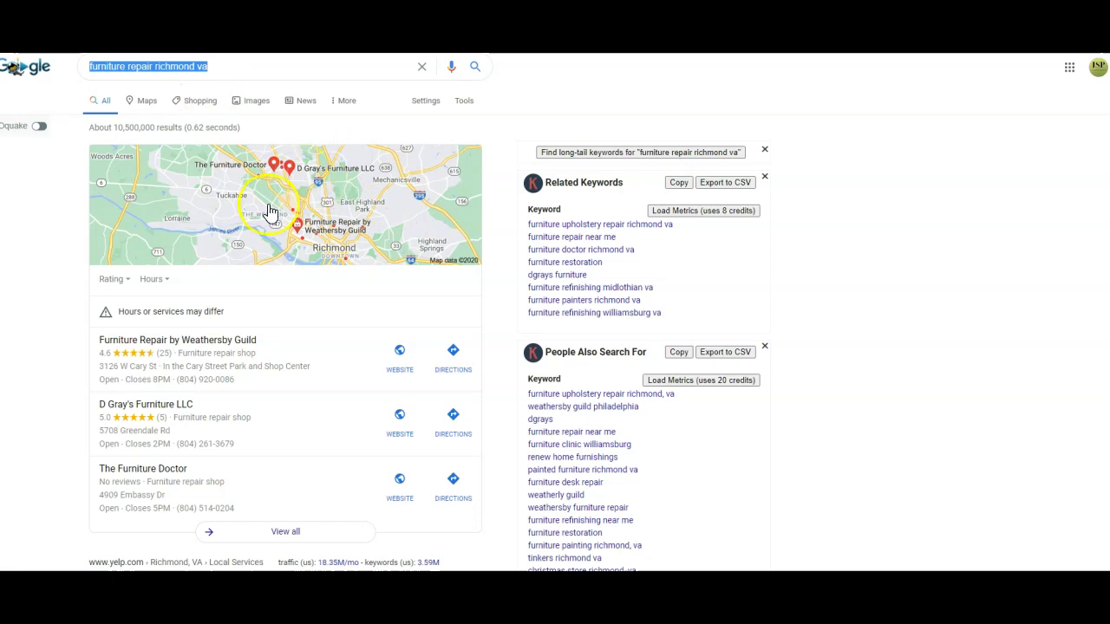
drag(77, 340, 277, 529)
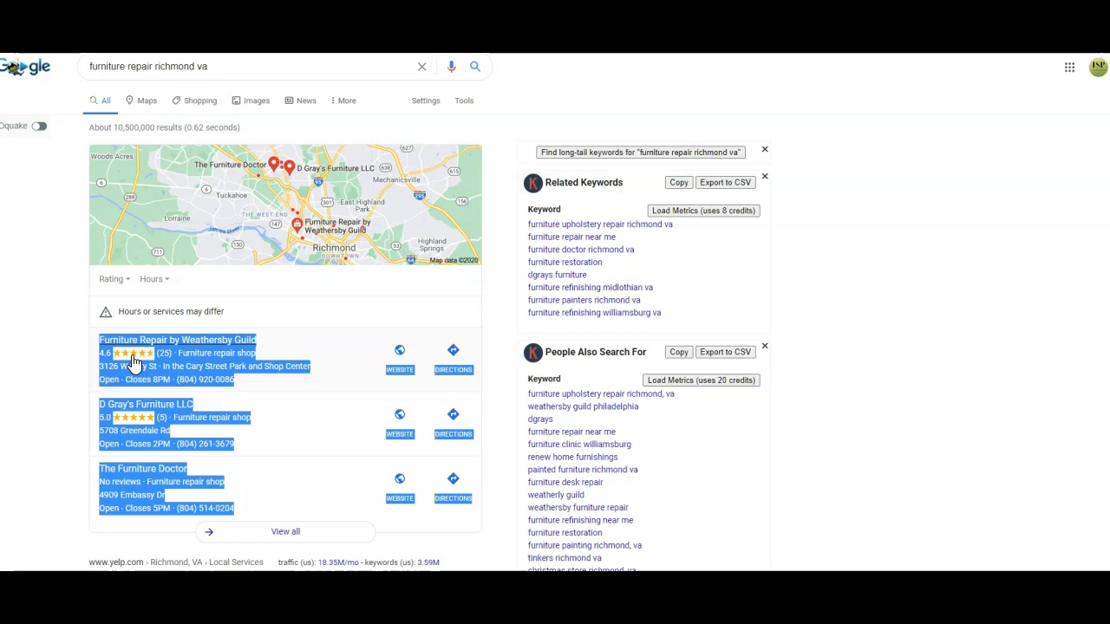
click(81, 356)
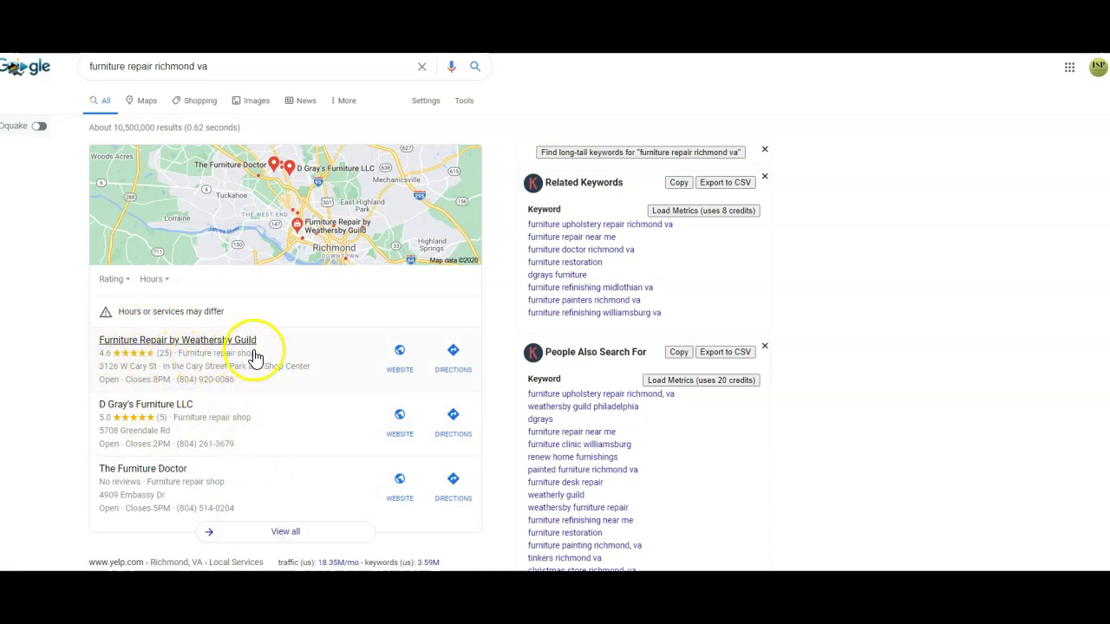
Highlight the two Yelp results, then the Weathersby Guild result ranked below them.
scroll(219, 369, down, 3)
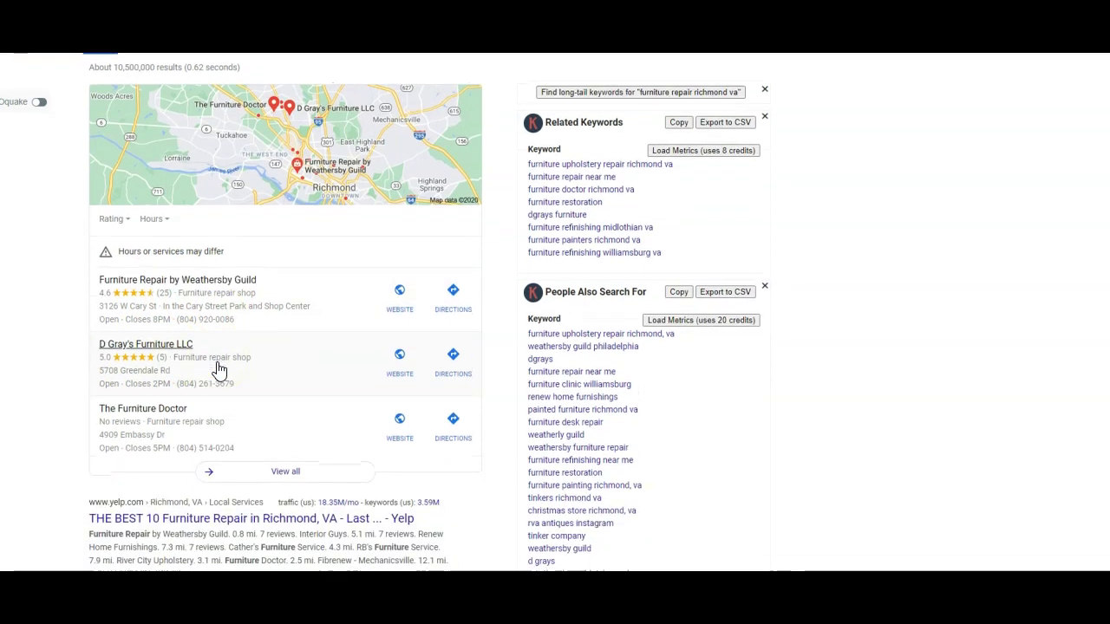
drag(55, 328, 280, 456)
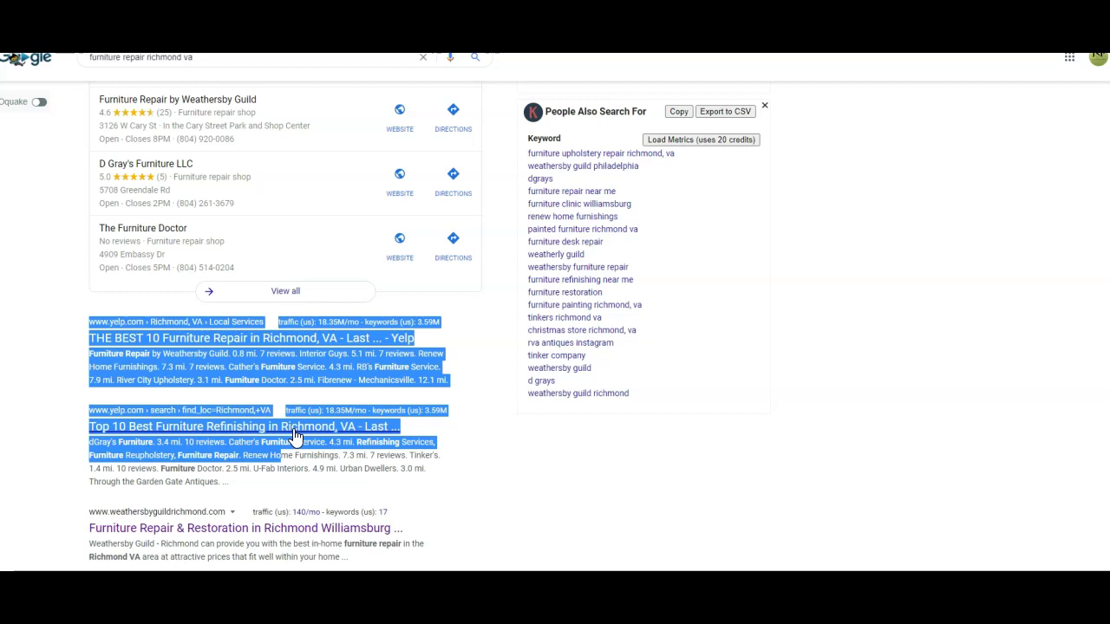
scroll(293, 438, down, 2)
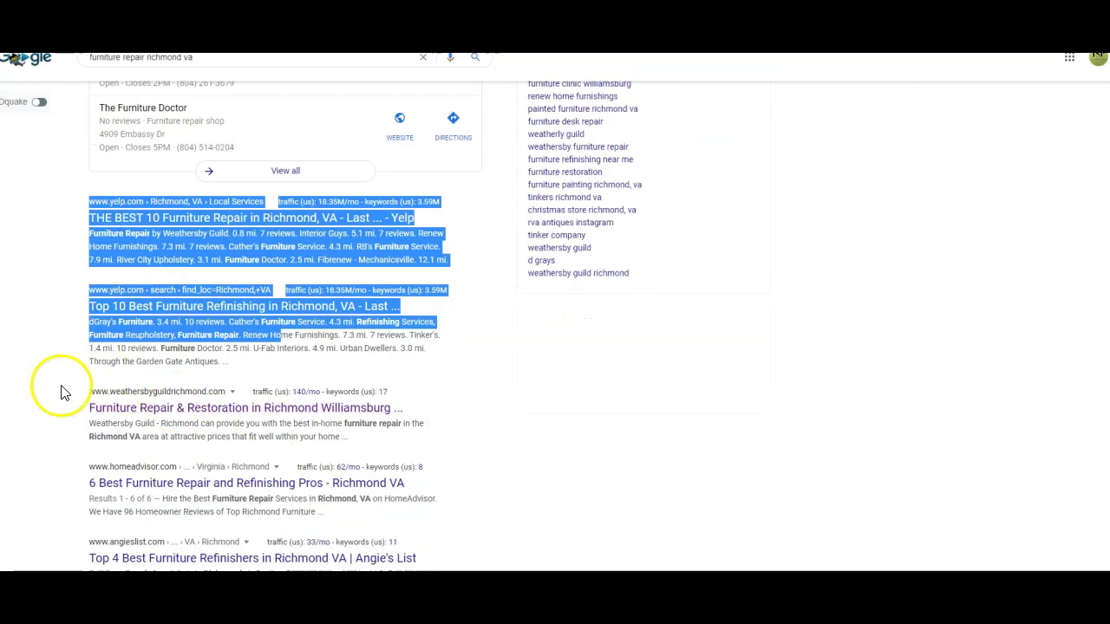
drag(76, 407, 379, 435)
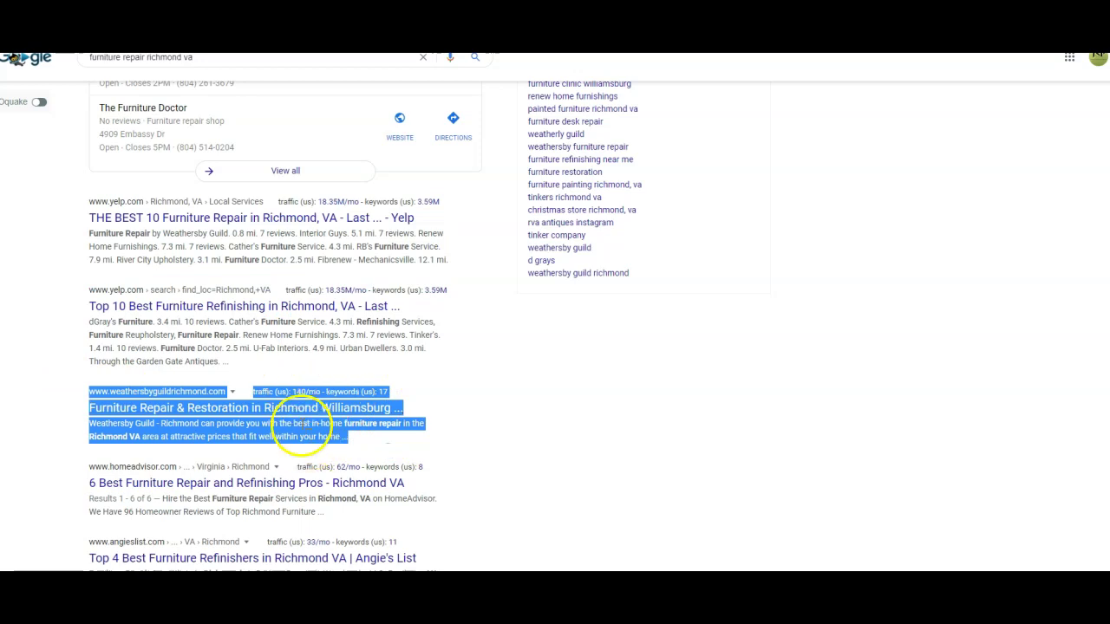
scroll(289, 434, down, 1)
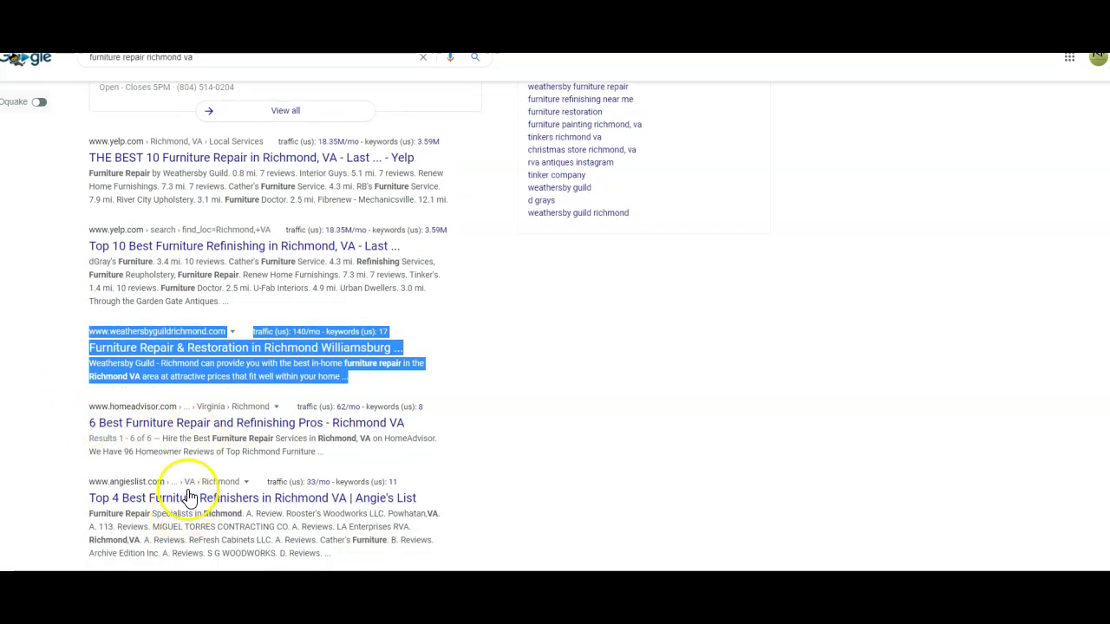
scroll(191, 427, down, 1)
scroll(191, 426, up, 1)
scroll(269, 340, down, 2)
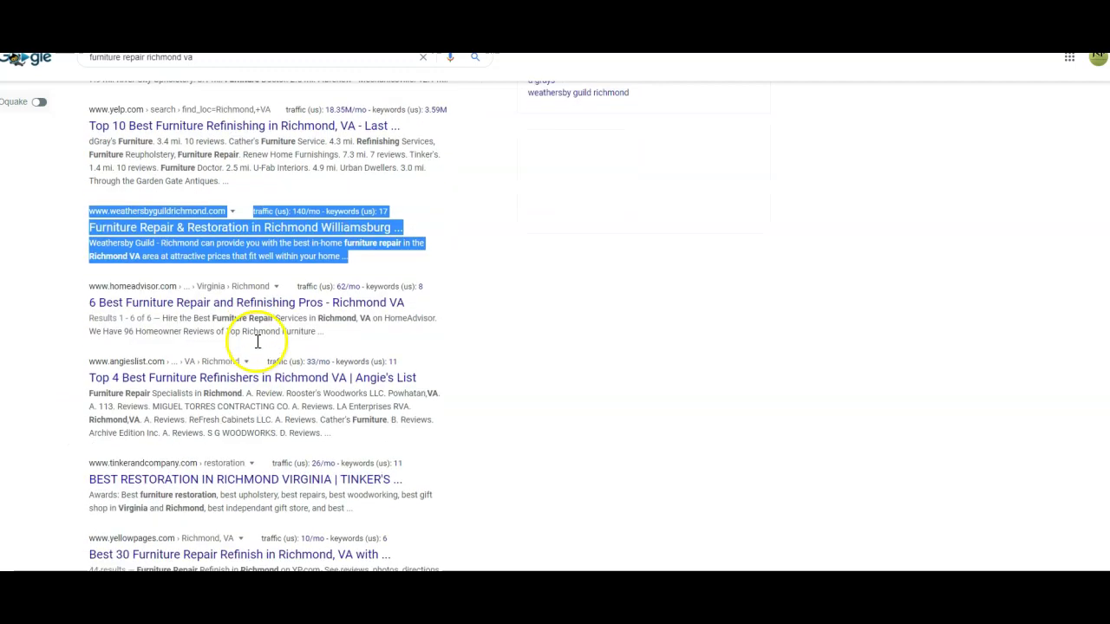
scroll(285, 421, up, 2)
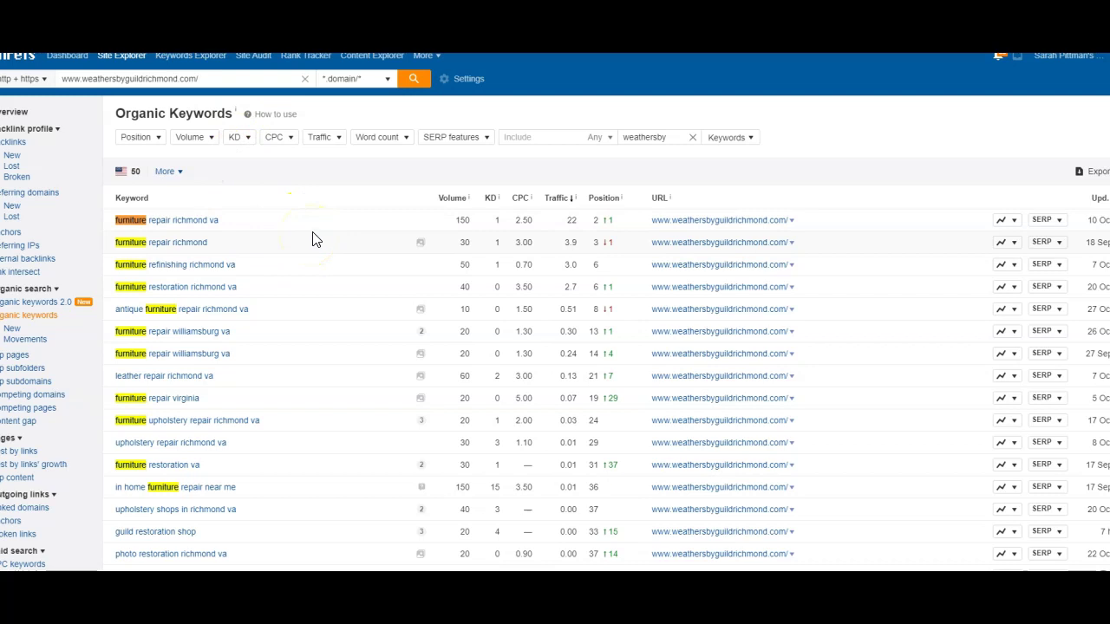
Highlight the weathersby term in the Ahrefs keyword filter.
double_click(642, 137)
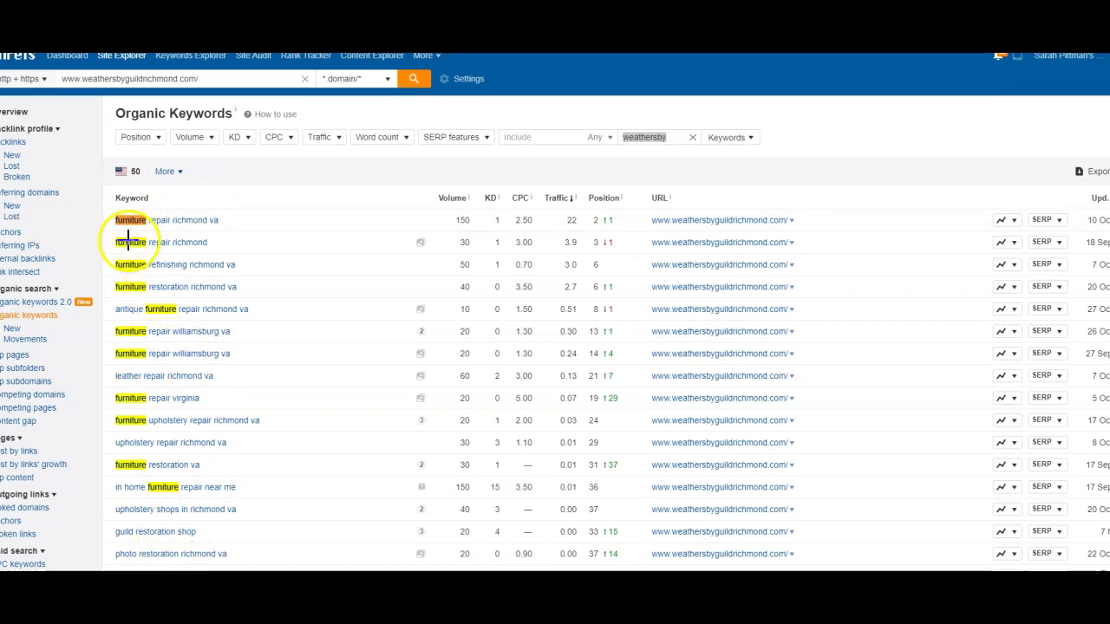
Draw red boxes around the top five keywords, 'furniture repair richmond va' through 'antique furniture repair richmond va'.
mouse_move(112, 211)
mouse_down()
mouse_move(178, 235)
mouse_move(233, 232)
mouse_up()
drag(112, 232, 224, 253)
drag(105, 257, 250, 273)
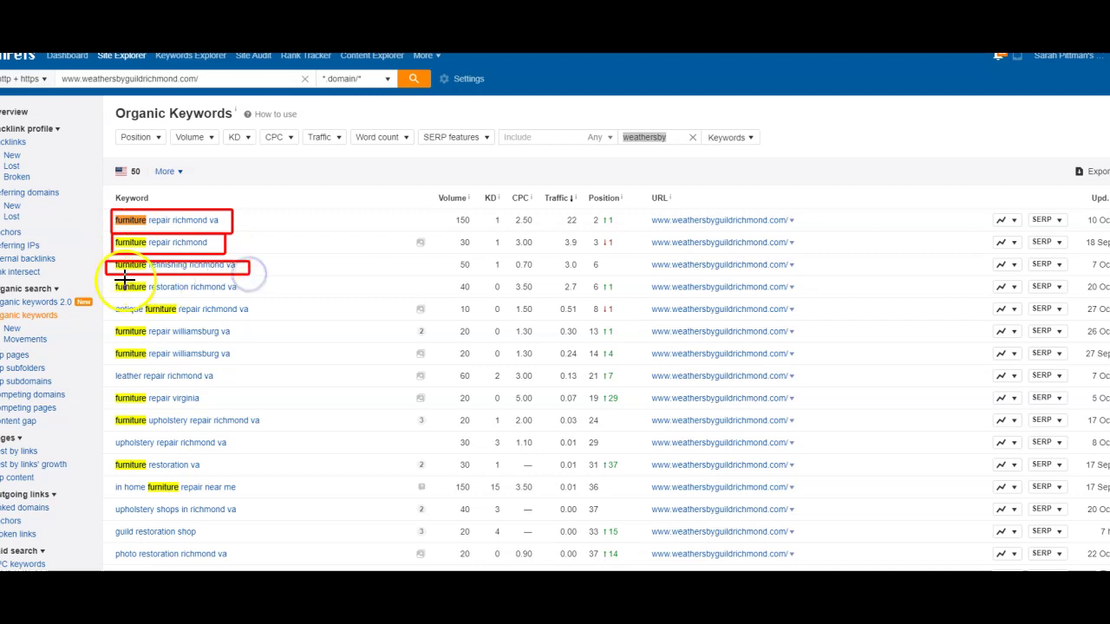
drag(112, 279, 262, 293)
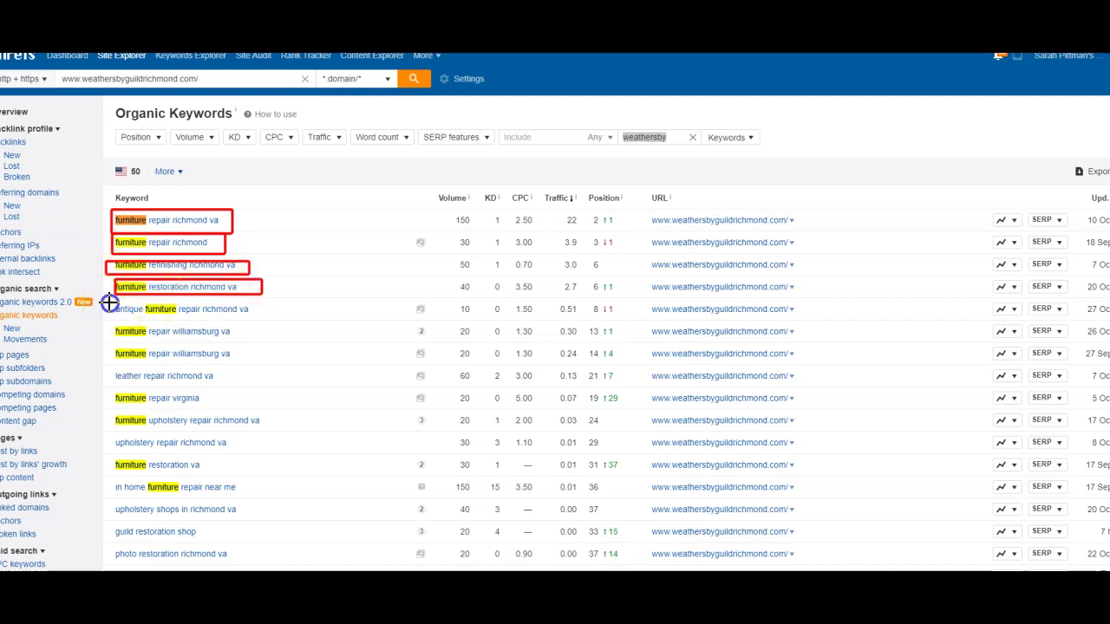
drag(109, 303, 249, 314)
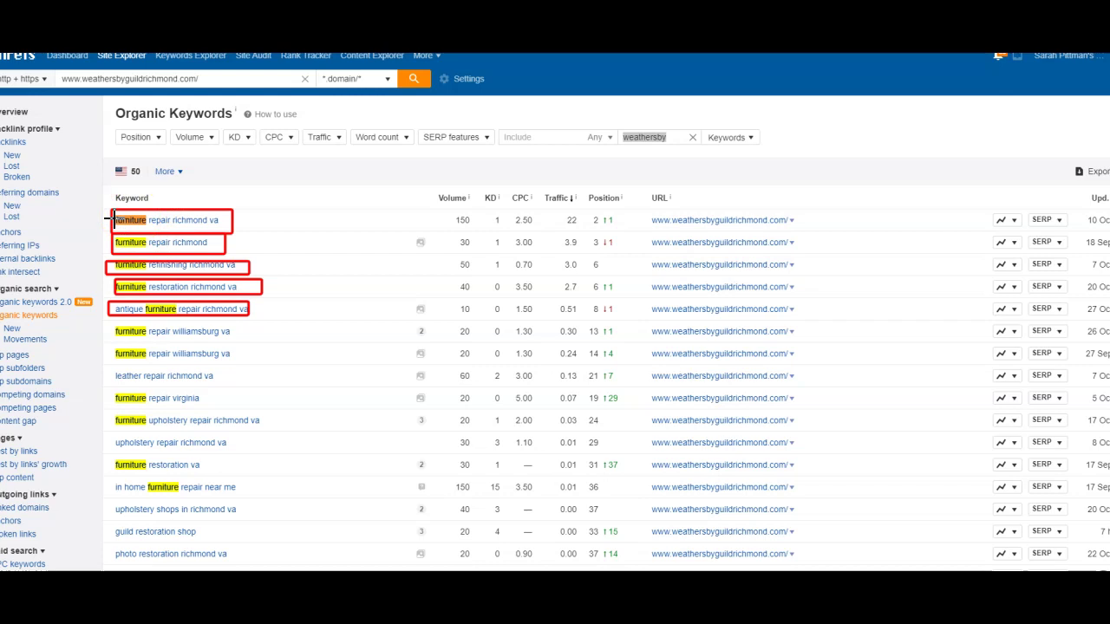
click(194, 237)
click(238, 351)
Box the 'in home furniture repair near me' row, its 0.01 traffic, position 36, top-five positions and traffic 22.
drag(111, 477, 260, 499)
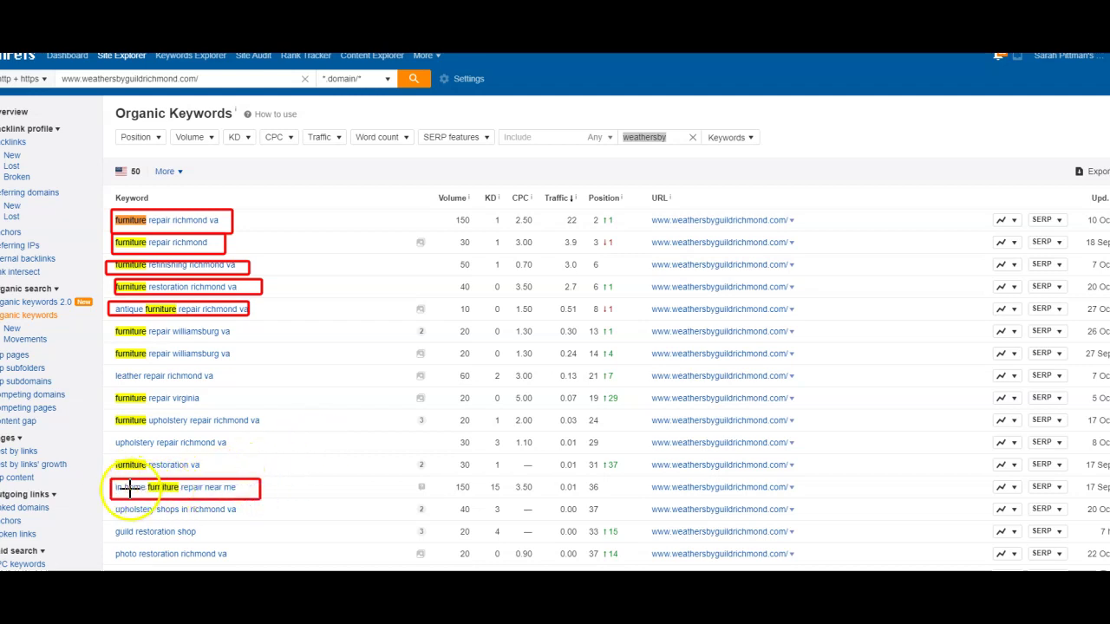
drag(270, 478, 656, 500)
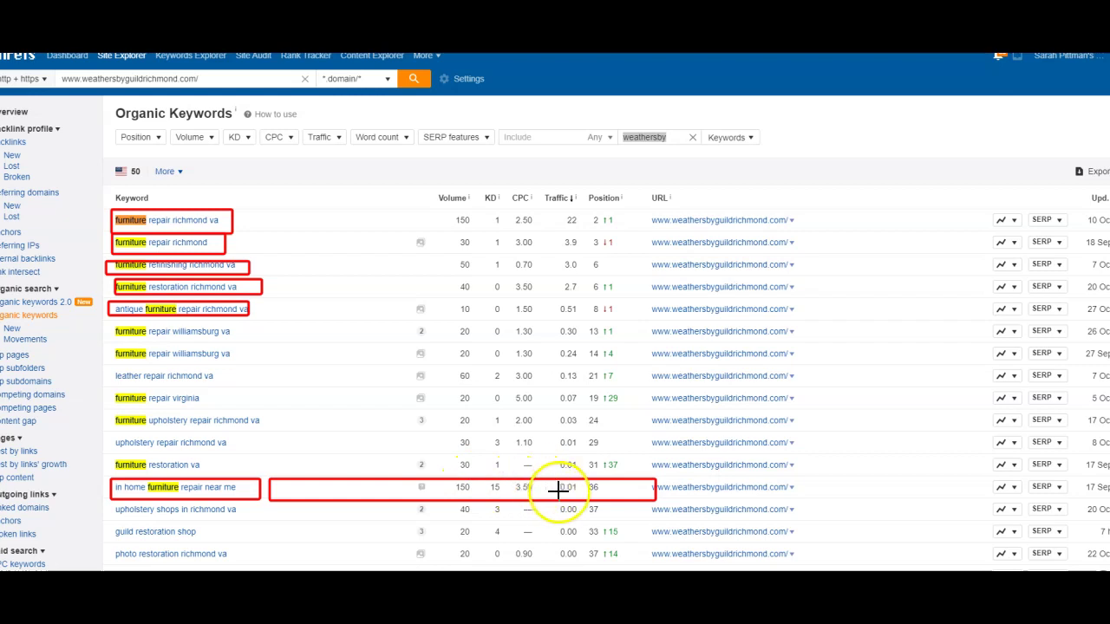
drag(551, 480, 583, 496)
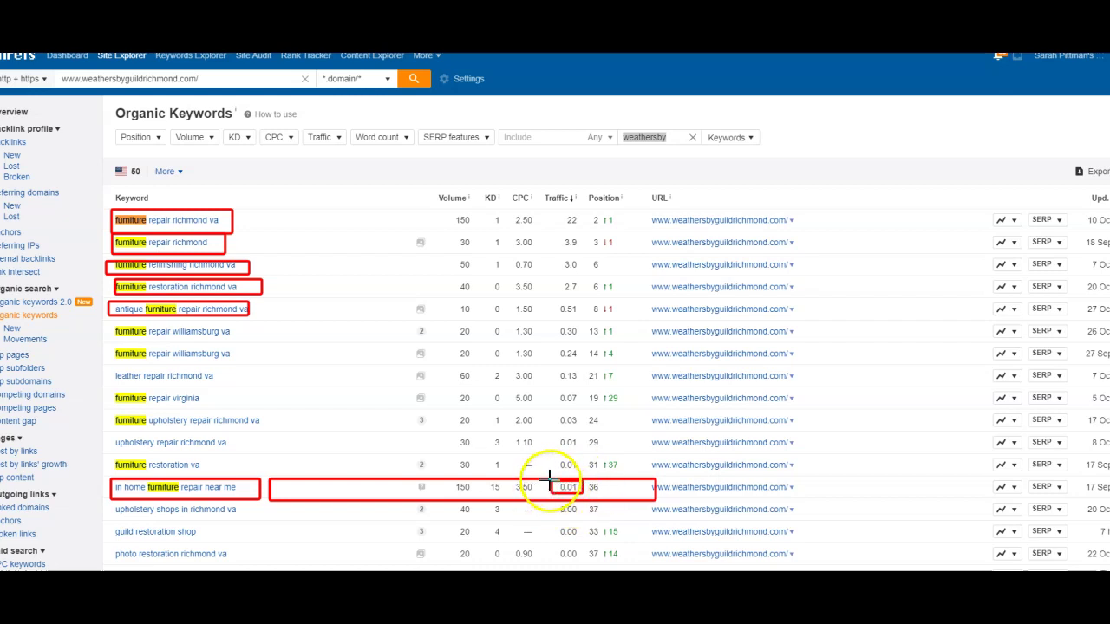
drag(607, 480, 584, 498)
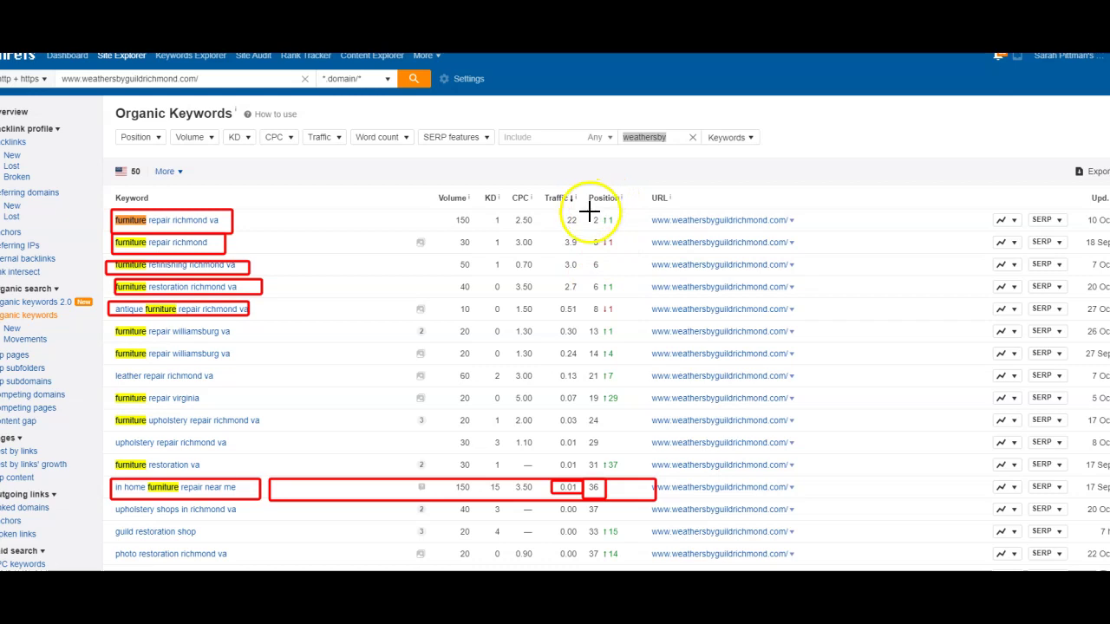
drag(587, 212, 604, 319)
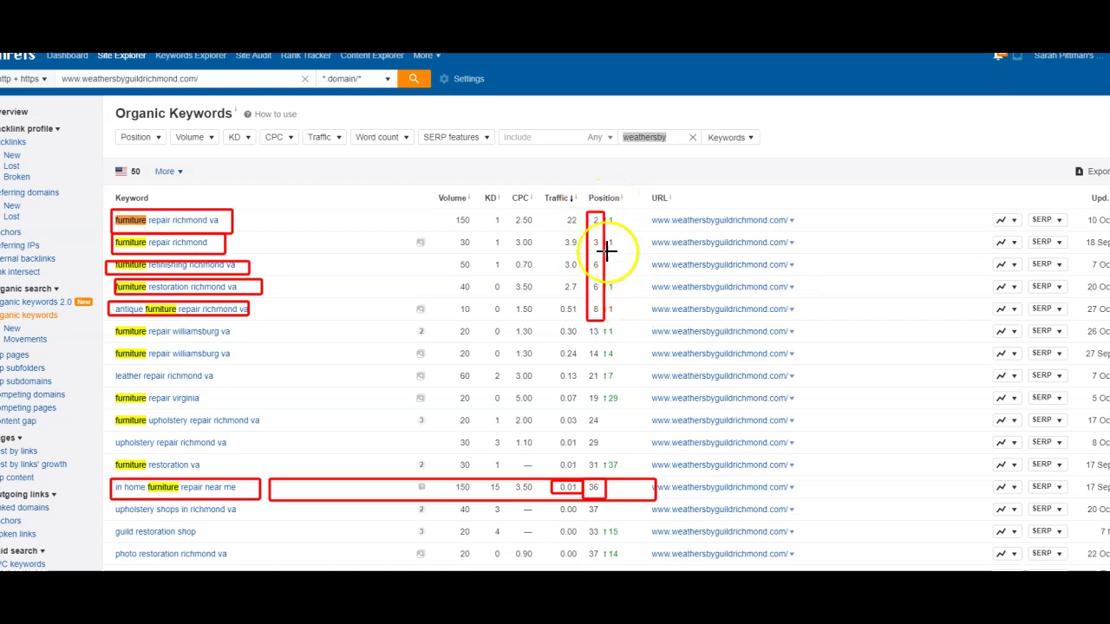
drag(554, 212, 583, 232)
On the Overview, box organic traffic 100, organic keywords 53, DR, 22 backlinks and 9 referring domains.
key(Escape)
key(alt+Left)
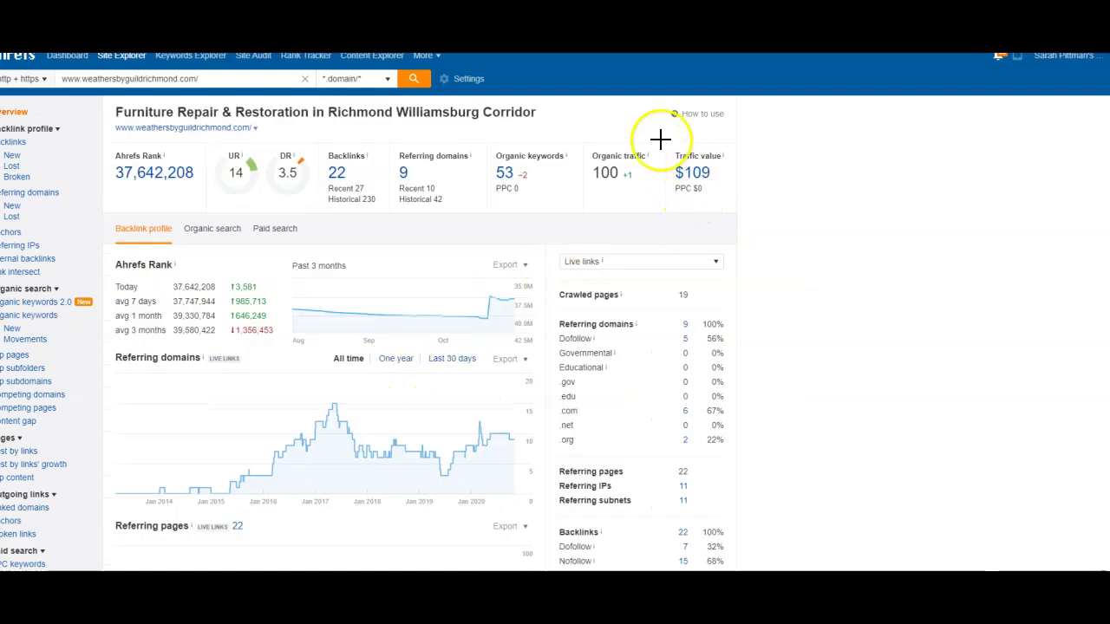
drag(659, 141, 587, 203)
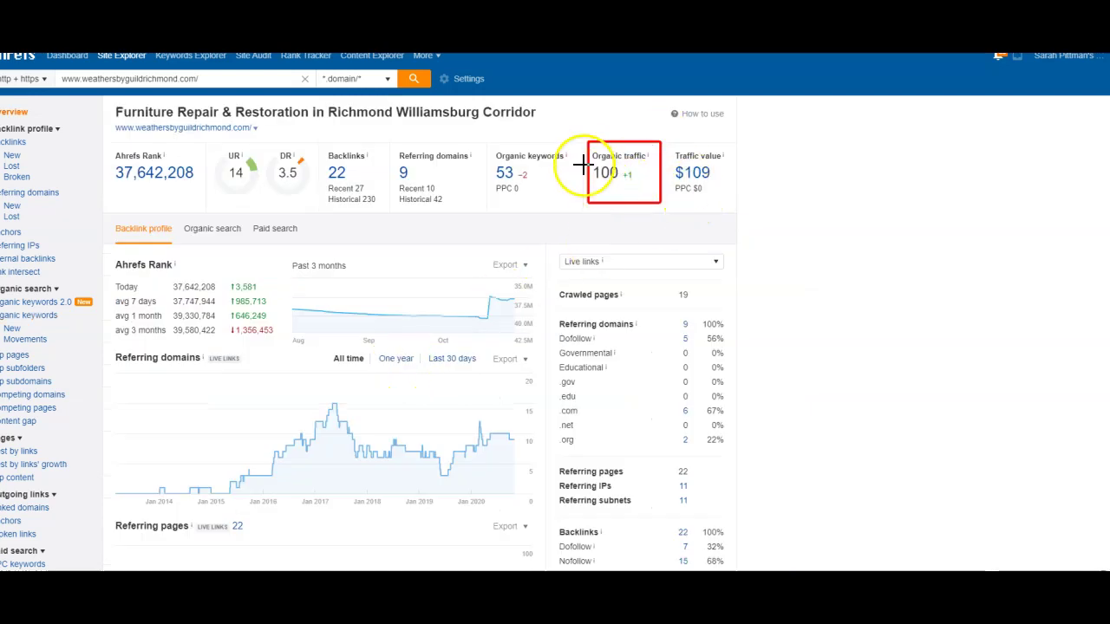
mouse_move(575, 147)
mouse_down()
mouse_move(481, 185)
mouse_move(487, 213)
mouse_up()
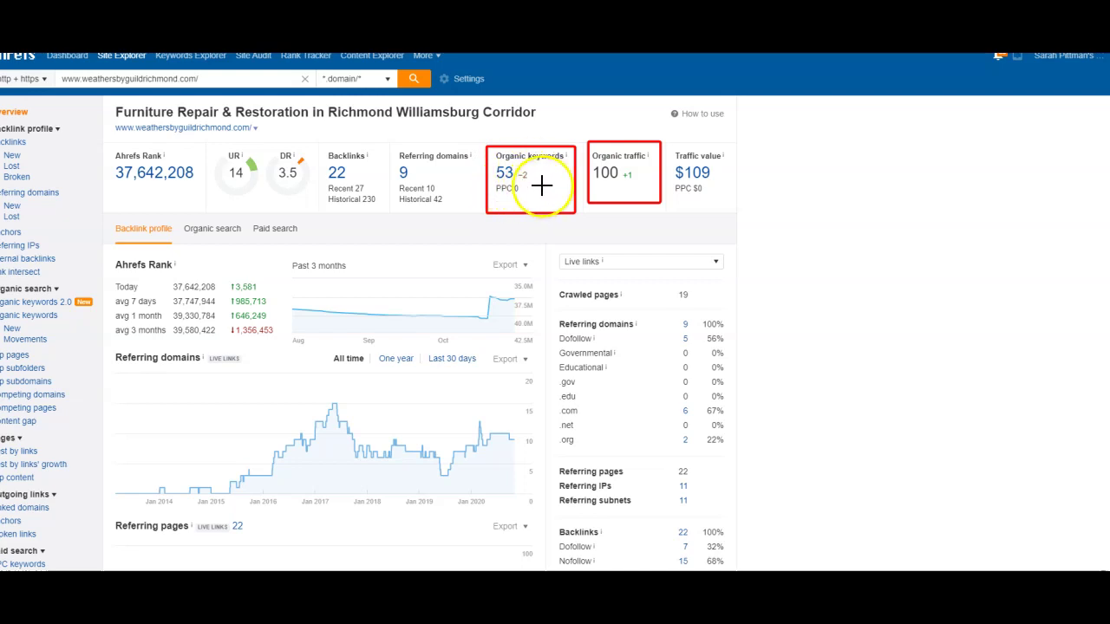
mouse_move(263, 143)
mouse_down()
mouse_move(305, 182)
mouse_move(483, 212)
mouse_up()
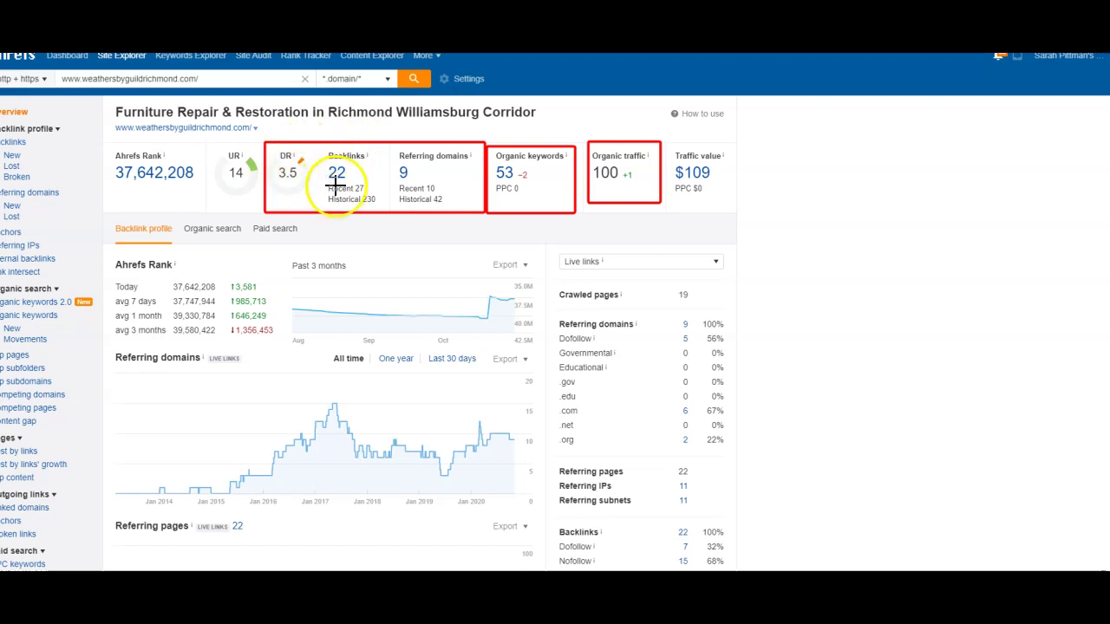
mouse_move(322, 162)
mouse_down()
mouse_move(401, 185)
mouse_move(444, 183)
mouse_up()
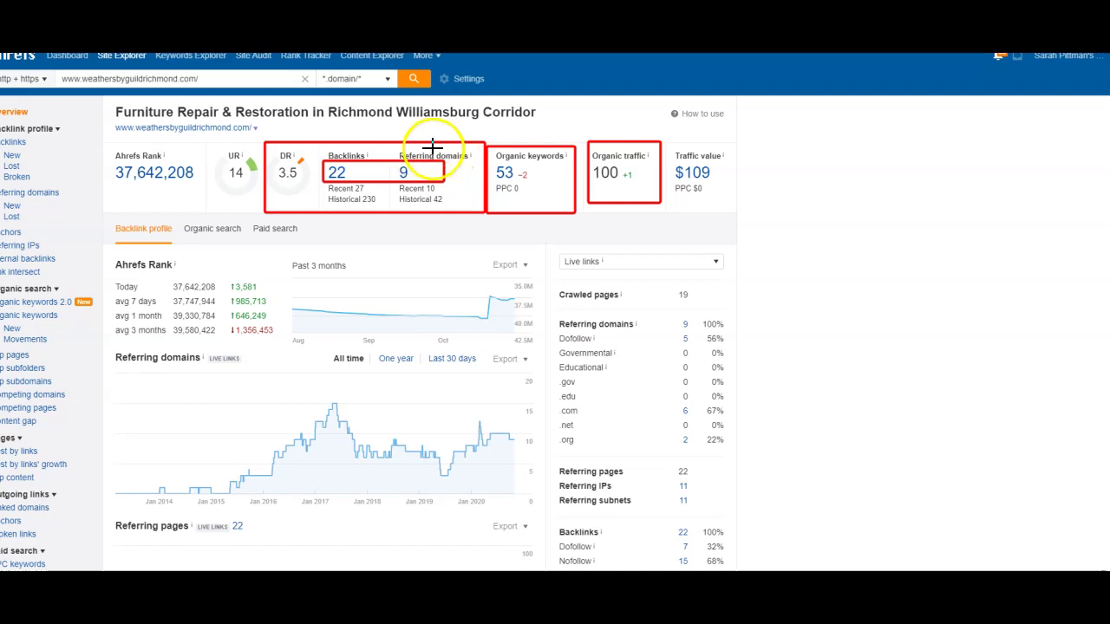